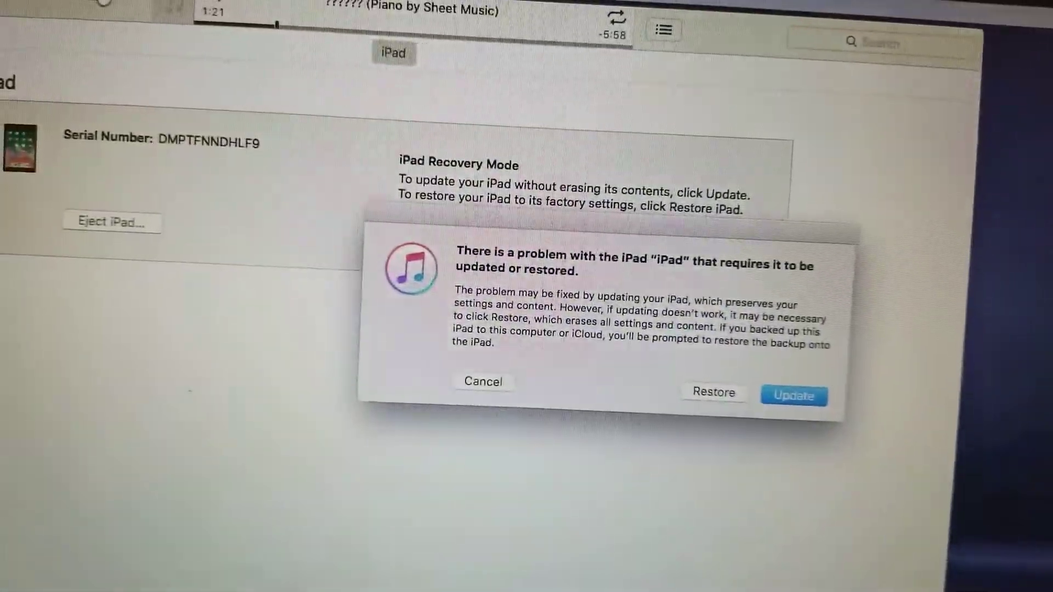
# Confirm restoring the disabled iPad to factory settings in the recovery alert
pyautogui.press('Return')
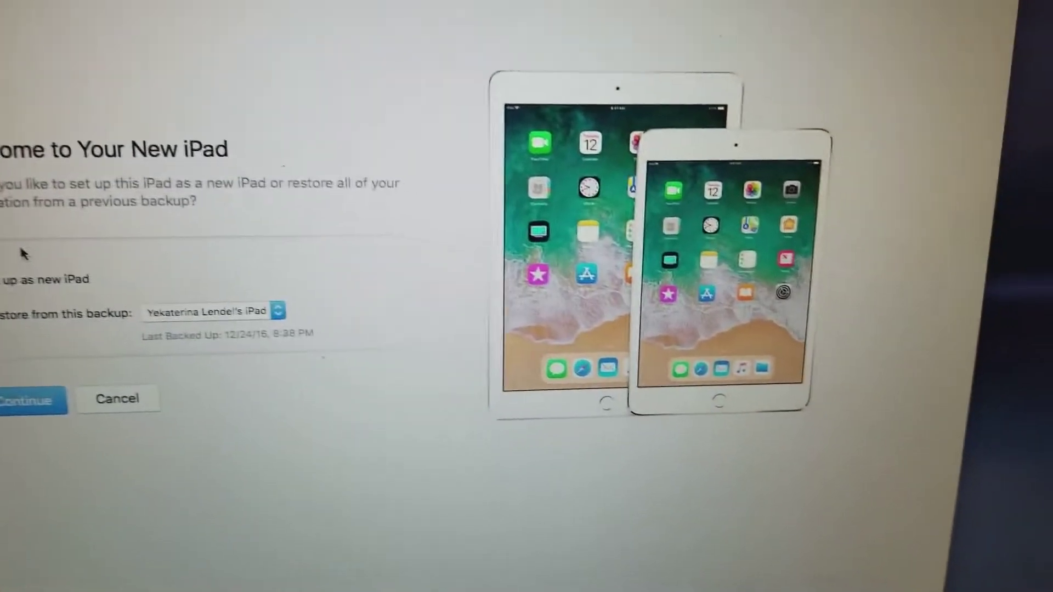
# Review the available backups, leave the choice unchanged, and select 'Set up as new iPad'
pyautogui.click(218, 311)
pyautogui.click(153, 263)
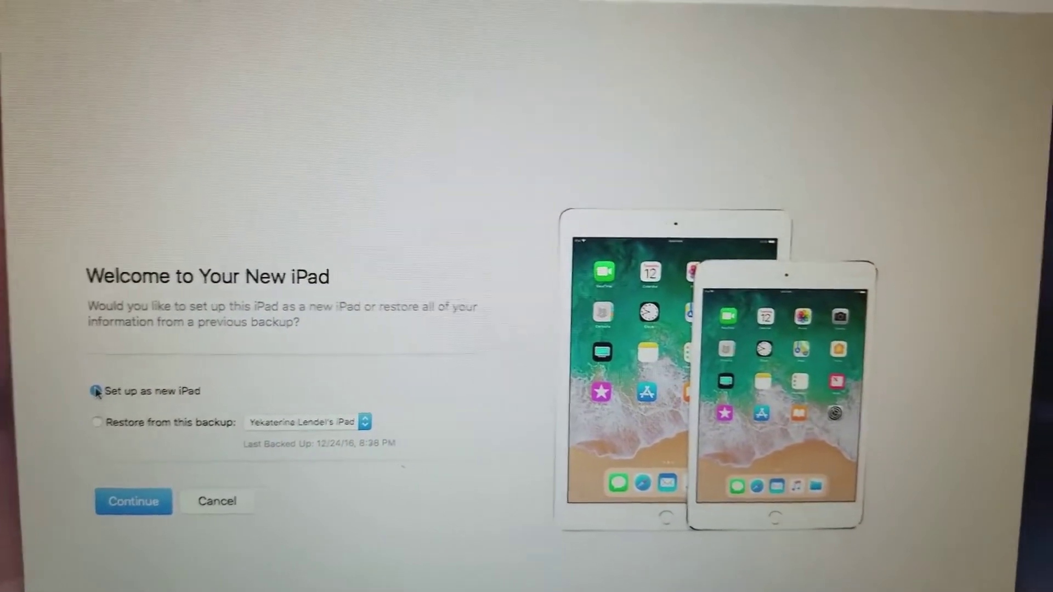
pyautogui.click(153, 490)
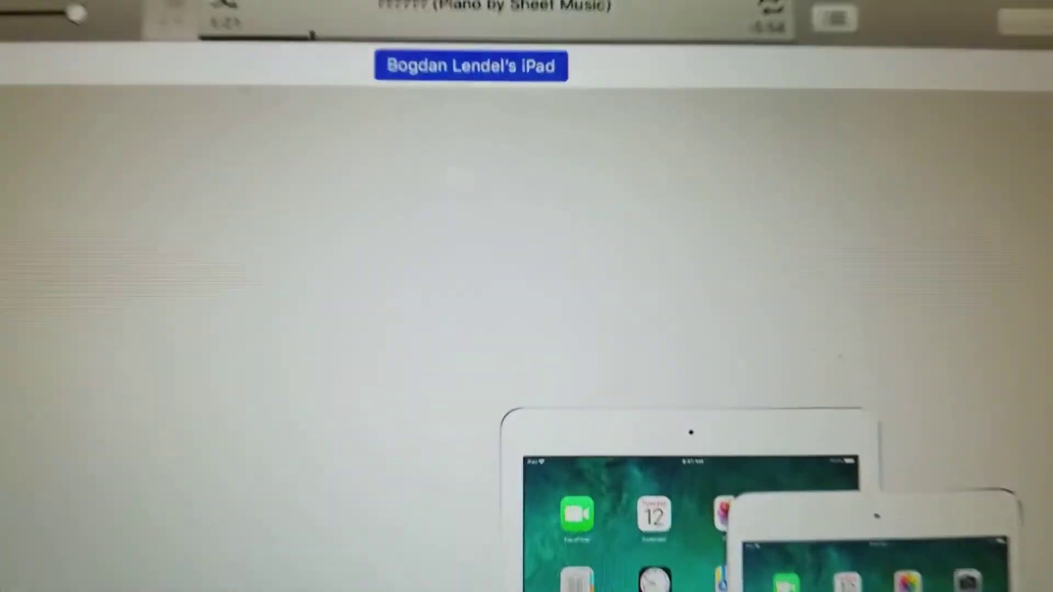